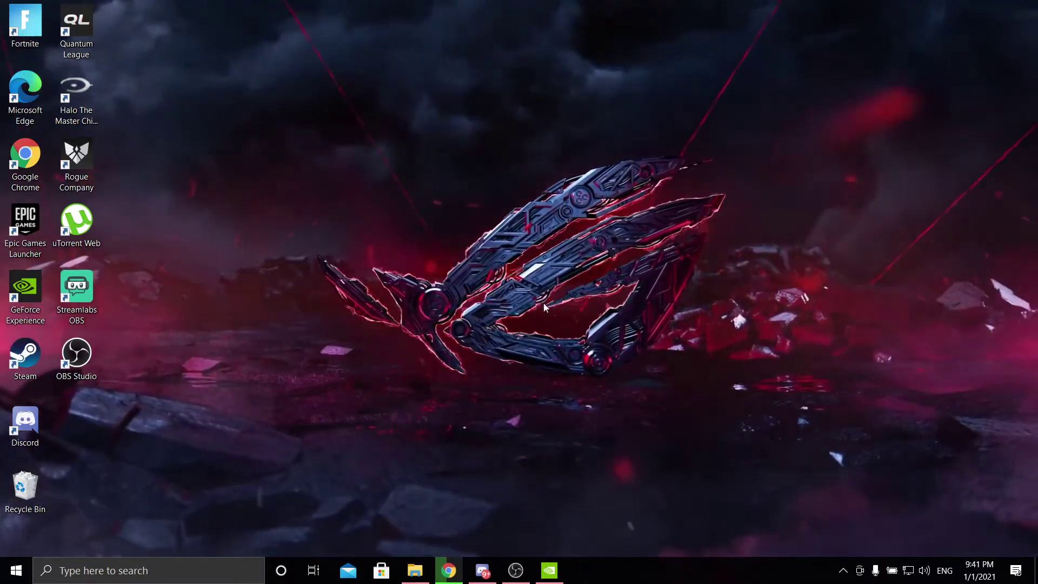
Open NVIDIA Control Panel from the desktop and switch image settings to 'Use the advanced 3D image settings'.
right_click(544, 323)
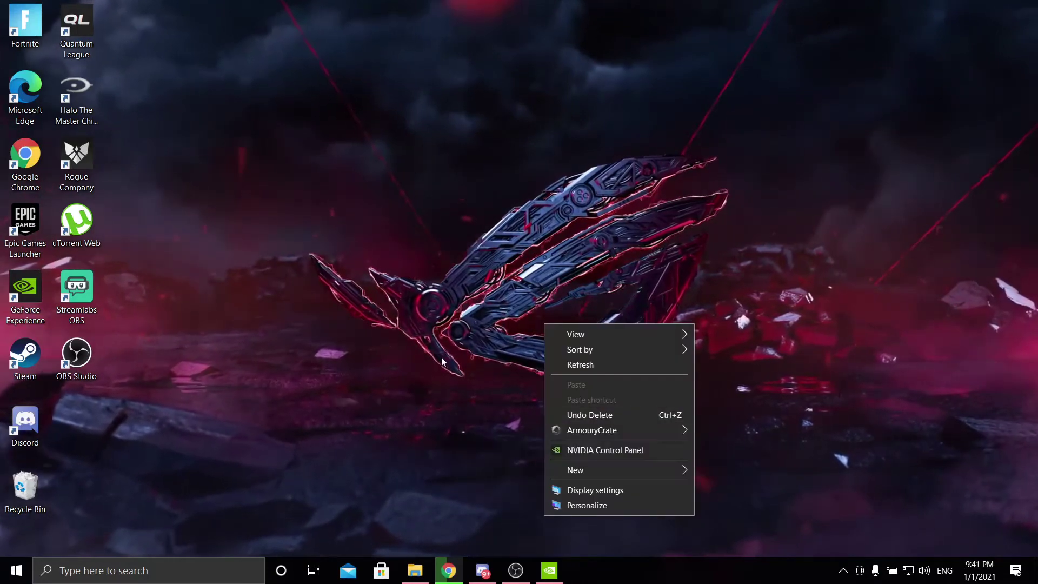
left_click(577, 450)
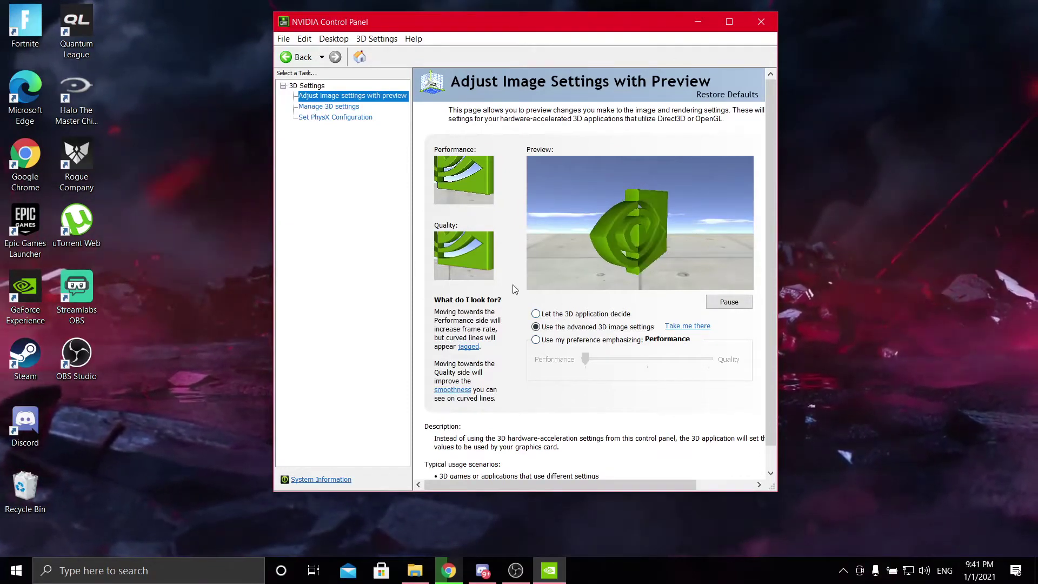
left_click(535, 339)
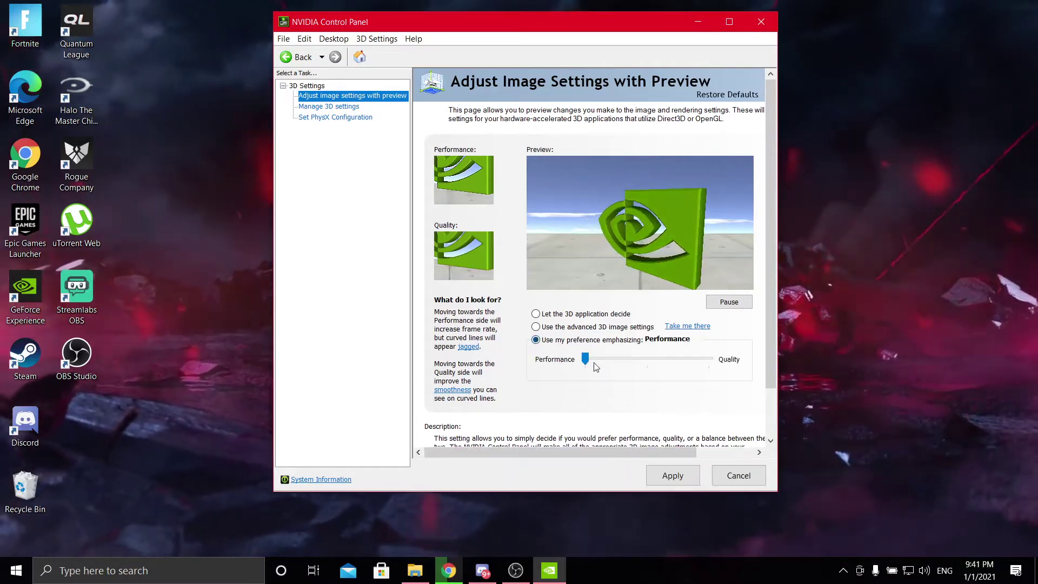
left_click(732, 359)
left_click_drag(709, 358, 587, 359)
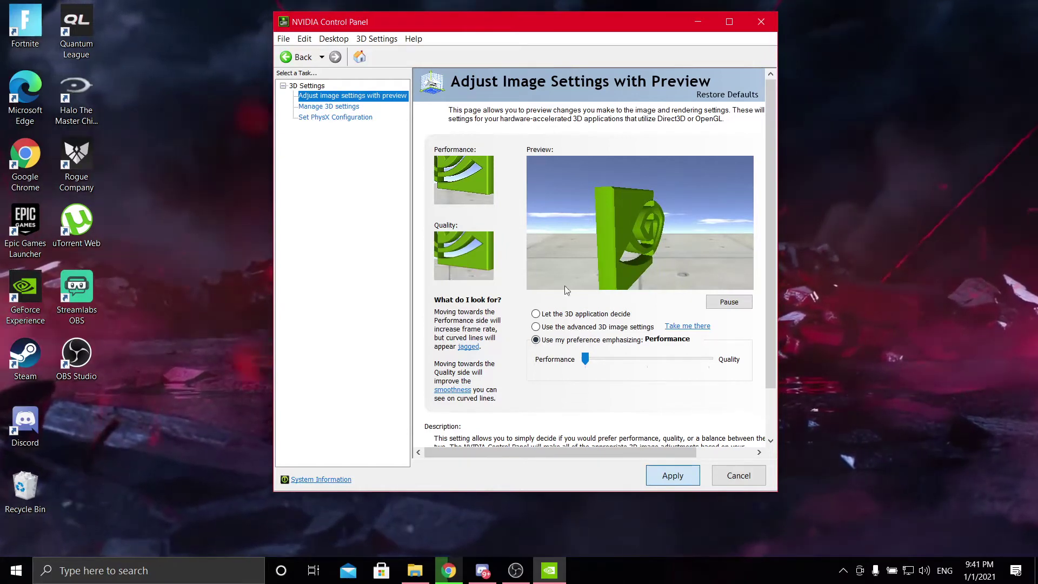
left_click(535, 327)
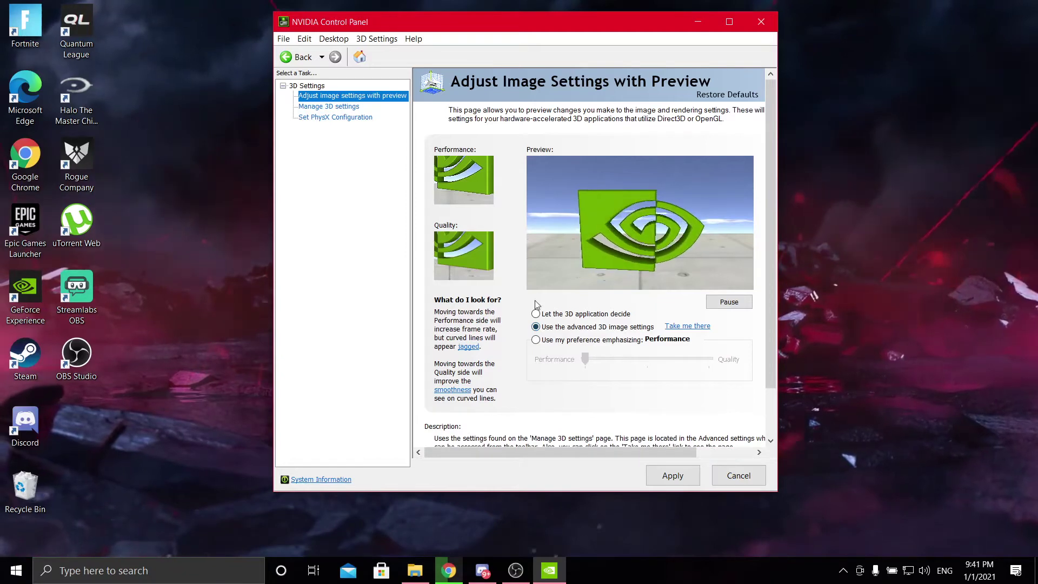
In Manage 3D Settings, review Image Sharpening and leave it on at Sharpen 0.50, film grain 0.17.
left_click(328, 107)
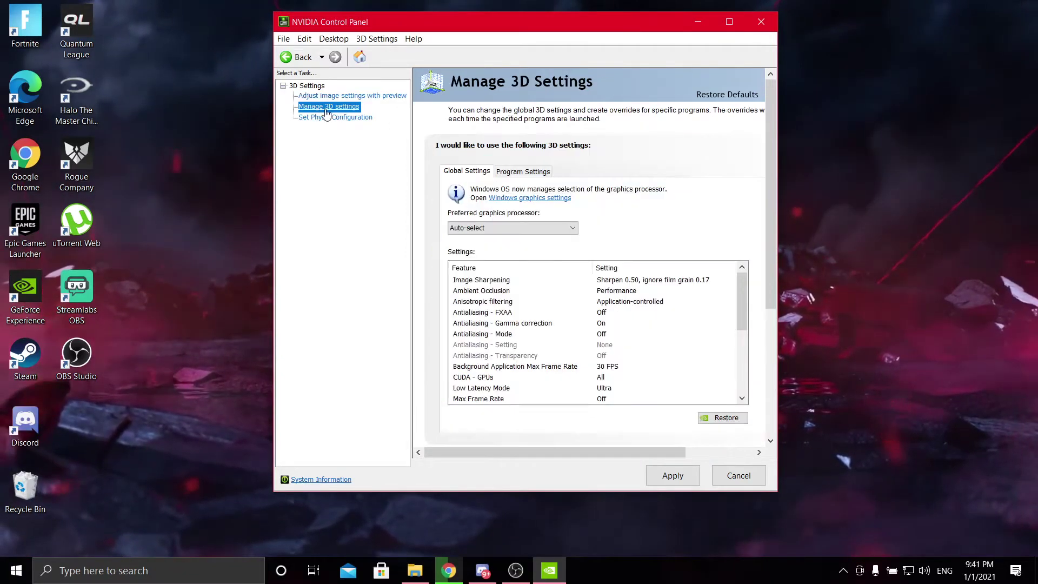
left_click(508, 281)
left_click(599, 281)
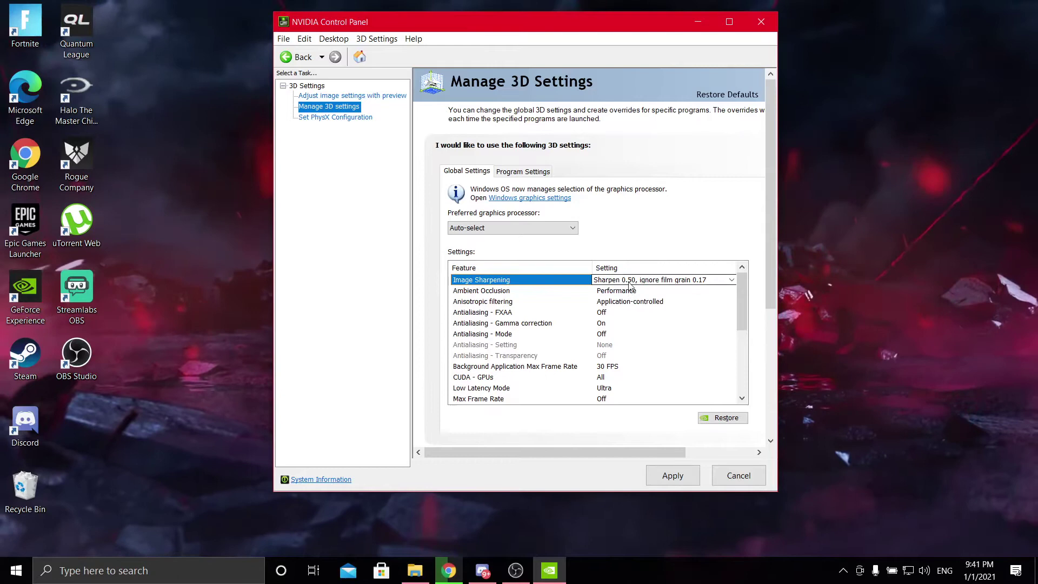
left_click(703, 280)
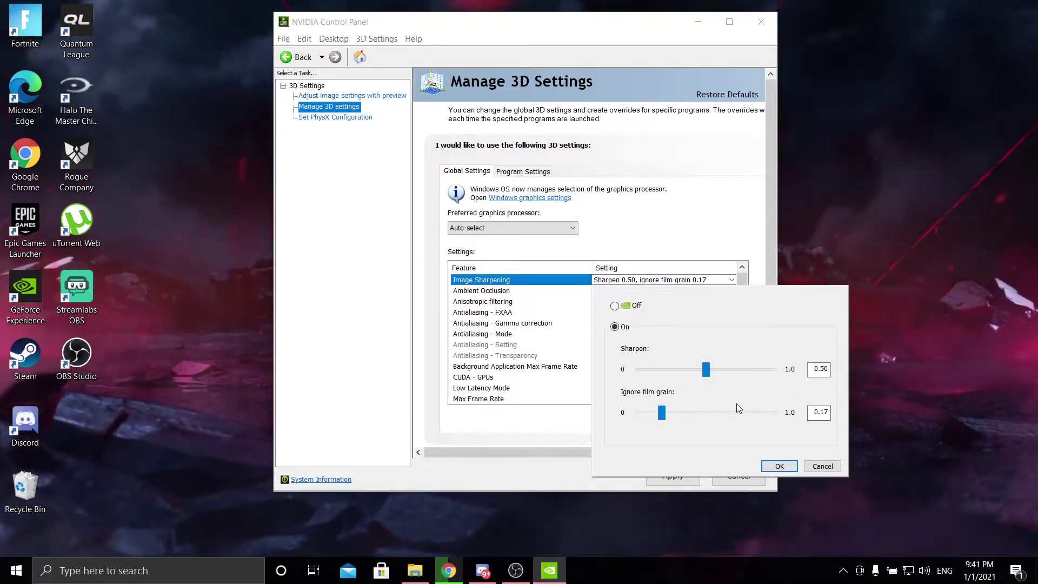
left_click(616, 306)
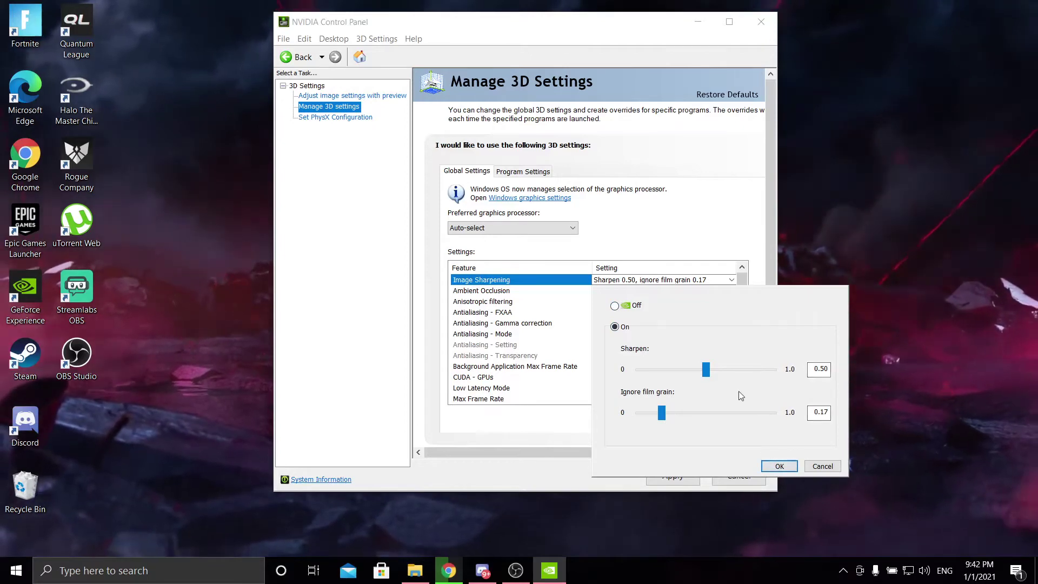
left_click(779, 466)
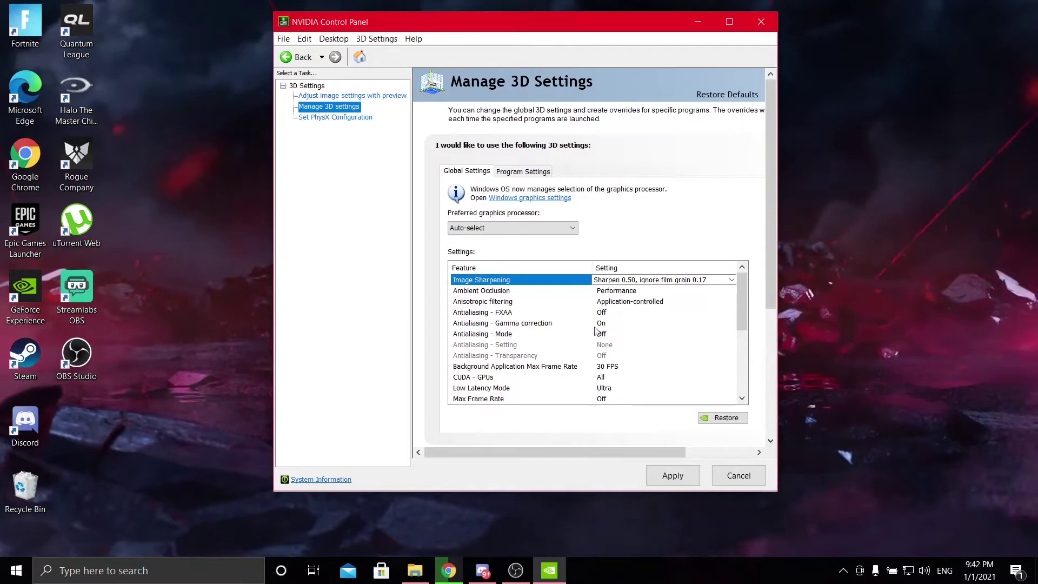
left_click(616, 294)
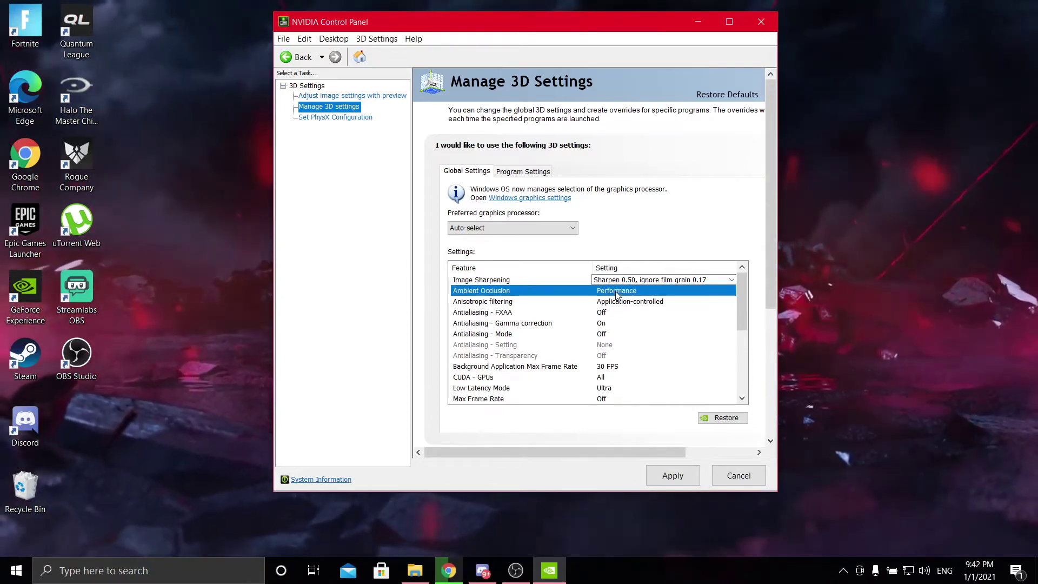
left_click(627, 291)
left_click(644, 314)
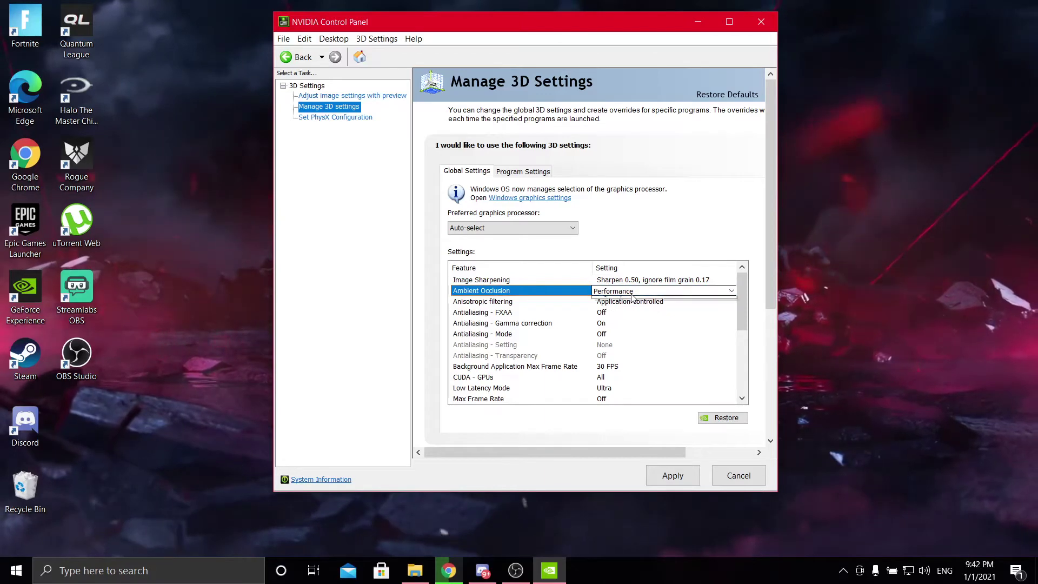
left_click(630, 291)
left_click(642, 309)
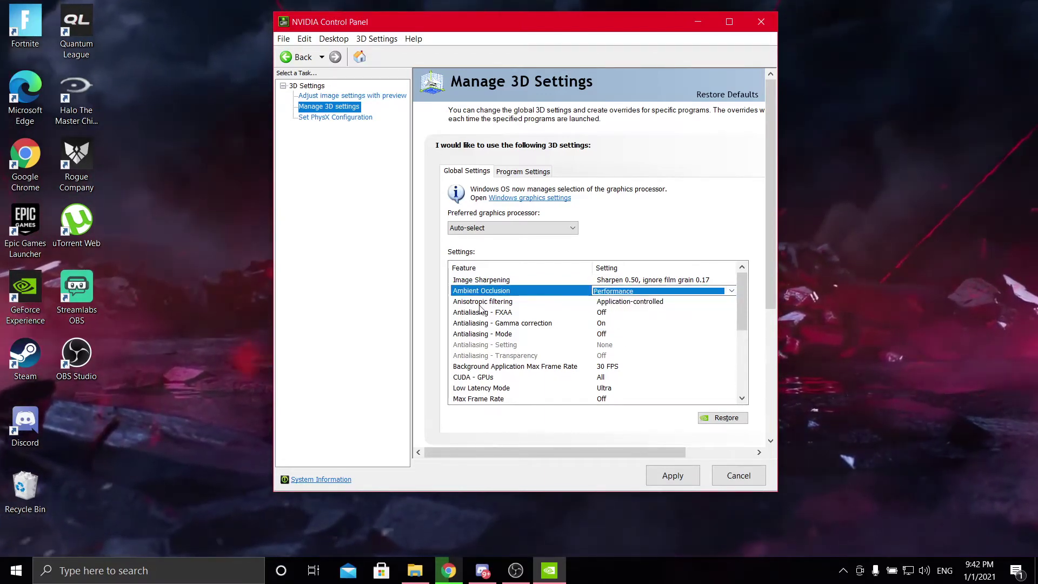
left_click(638, 304)
left_click(640, 303)
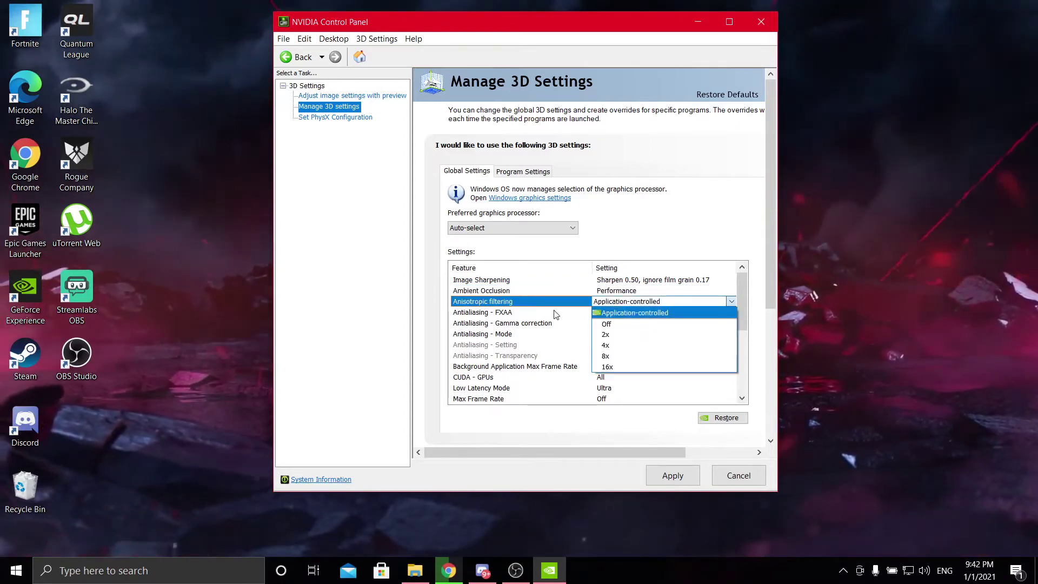
left_click(609, 313)
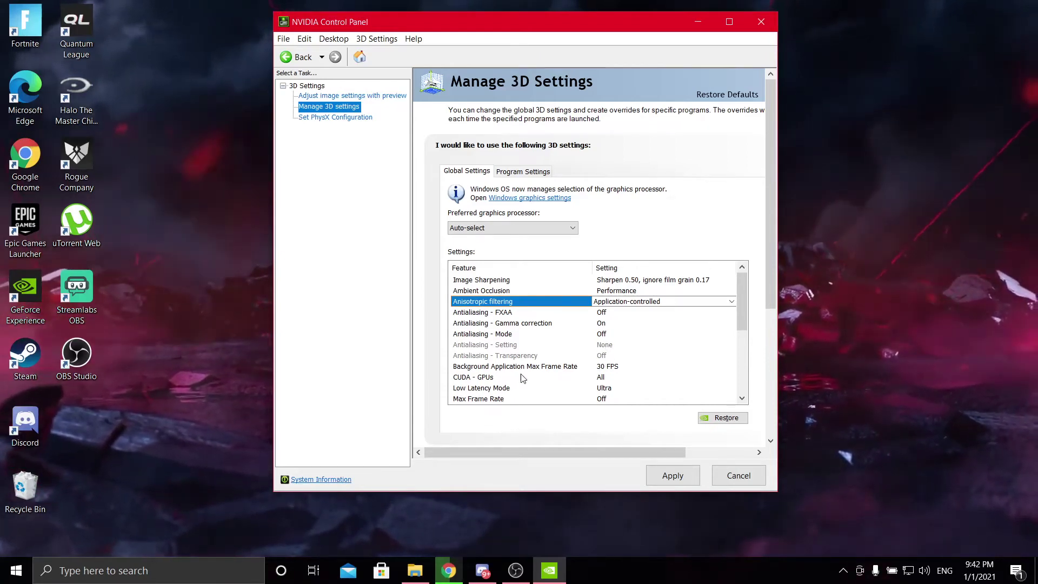
left_click(610, 367)
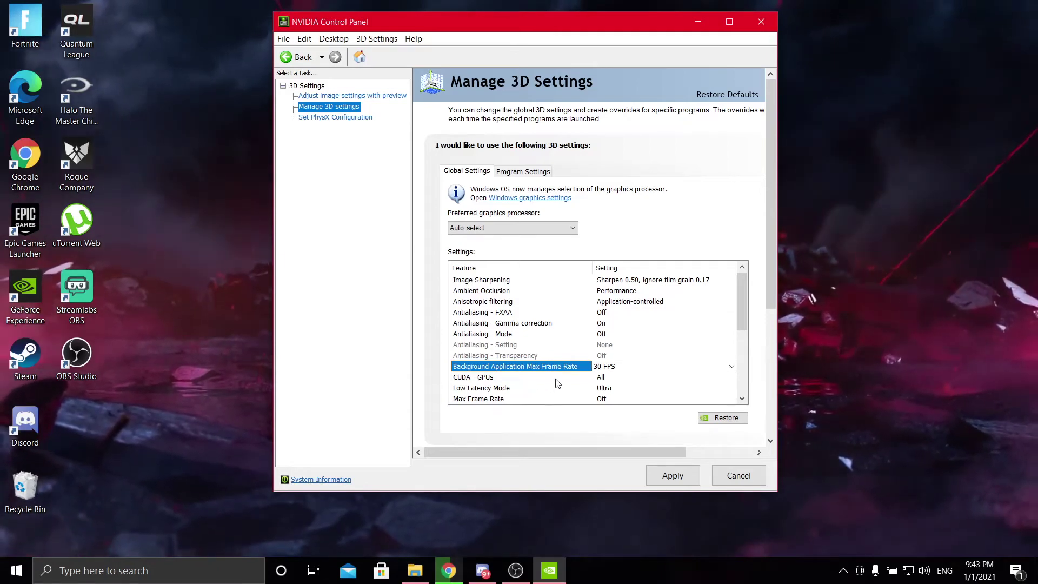
Keep the background application max frame rate at 30 FPS.
left_click(614, 367)
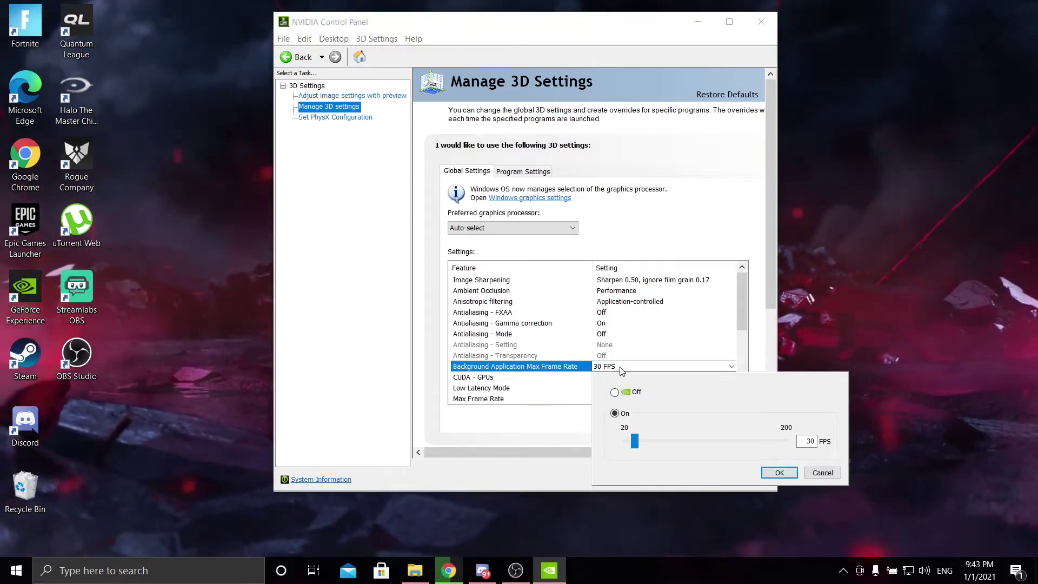
left_click(625, 369)
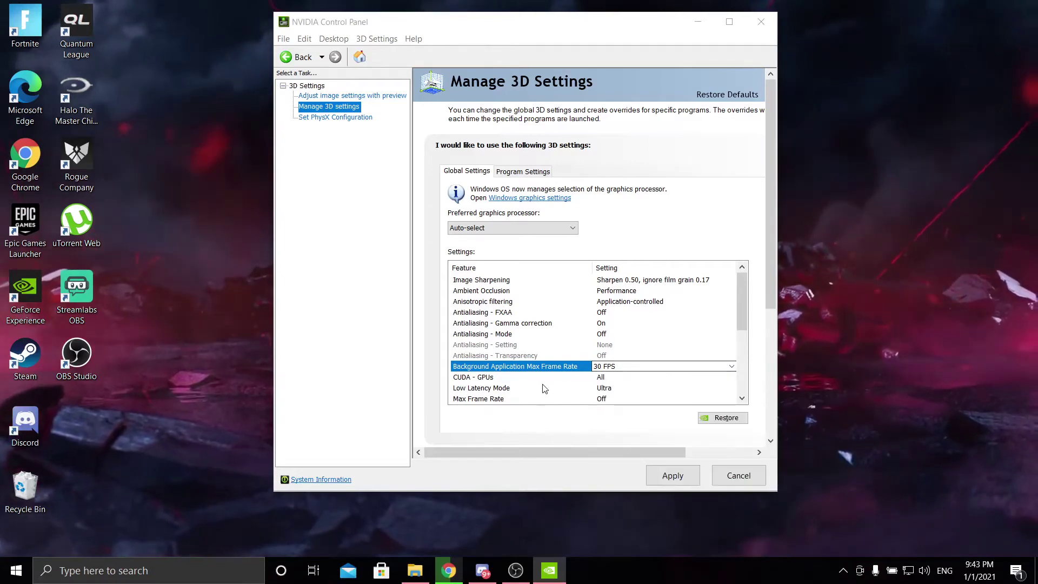
scroll(544, 388, "down", 2)
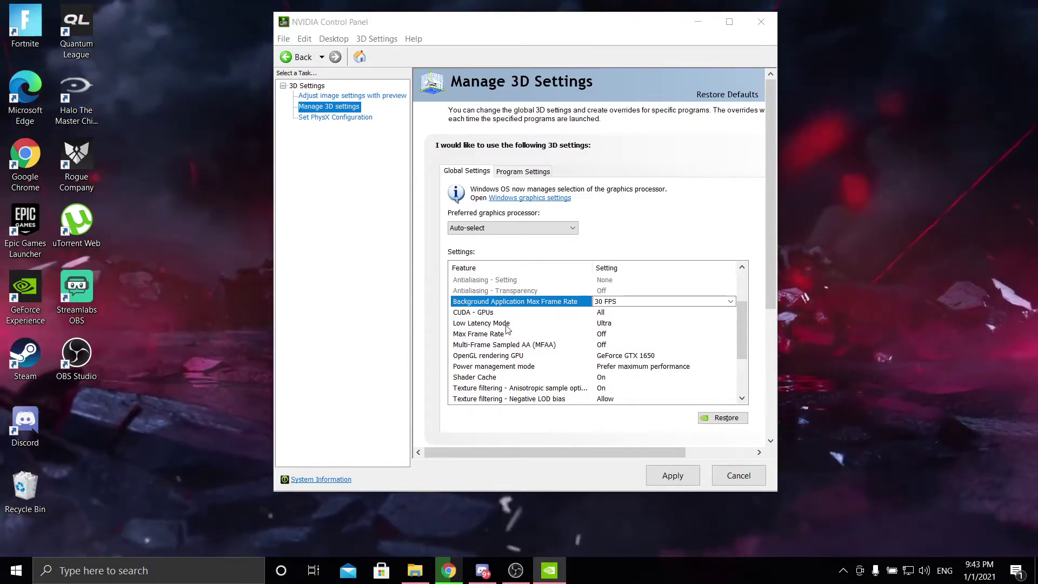
Set the global Low Latency Mode to Ultra.
left_click(607, 324)
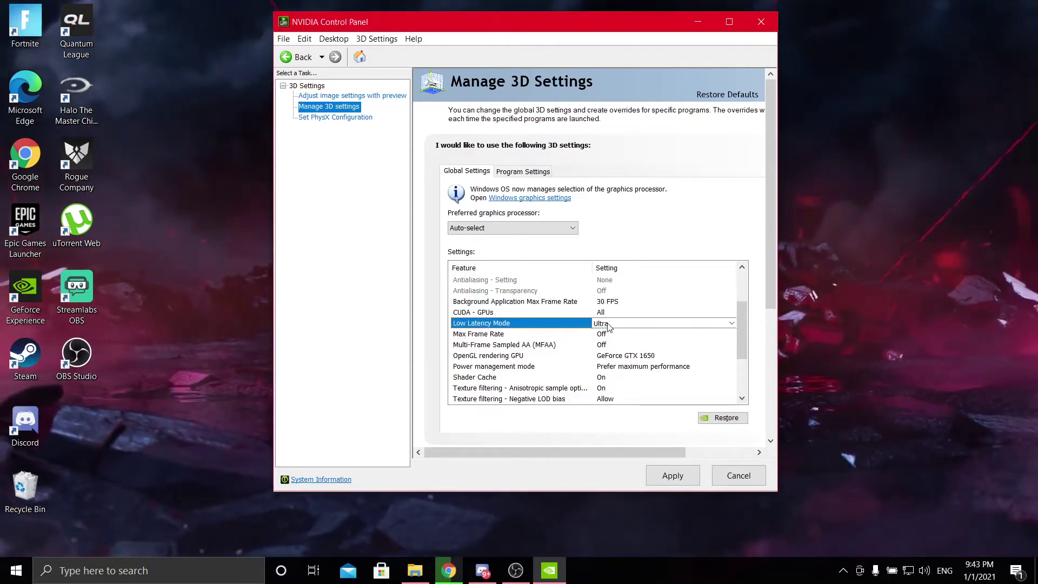
left_click(616, 324)
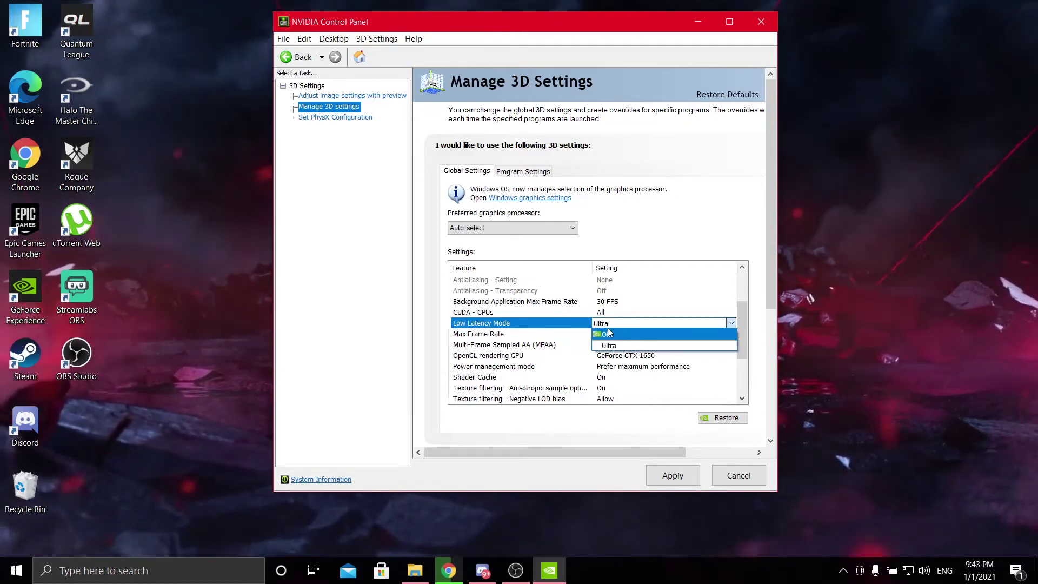
left_click(625, 322)
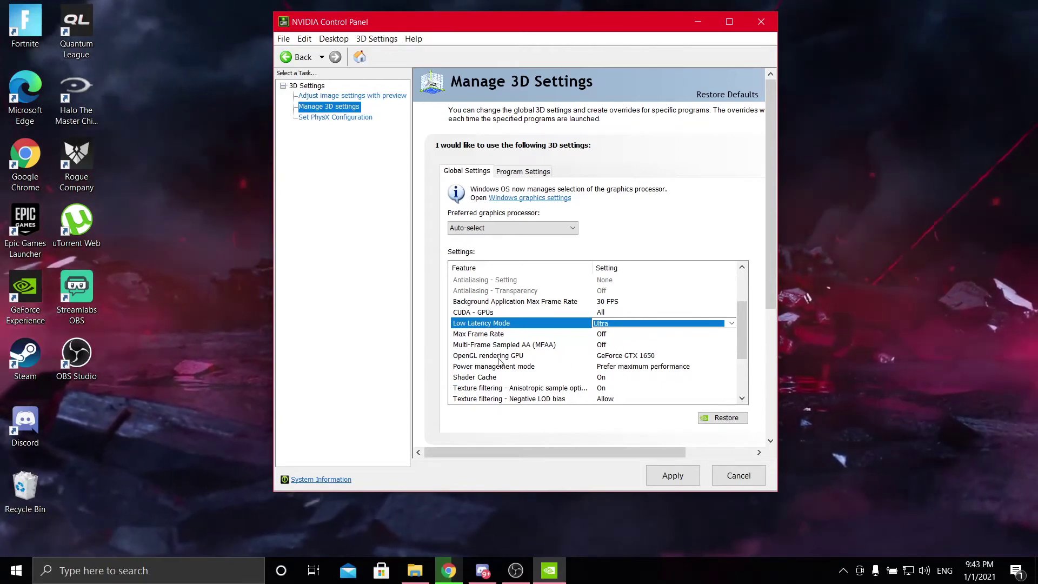
Set OpenGL rendering GPU to GeForce GTX 1650.
left_click(604, 357)
left_click(617, 357)
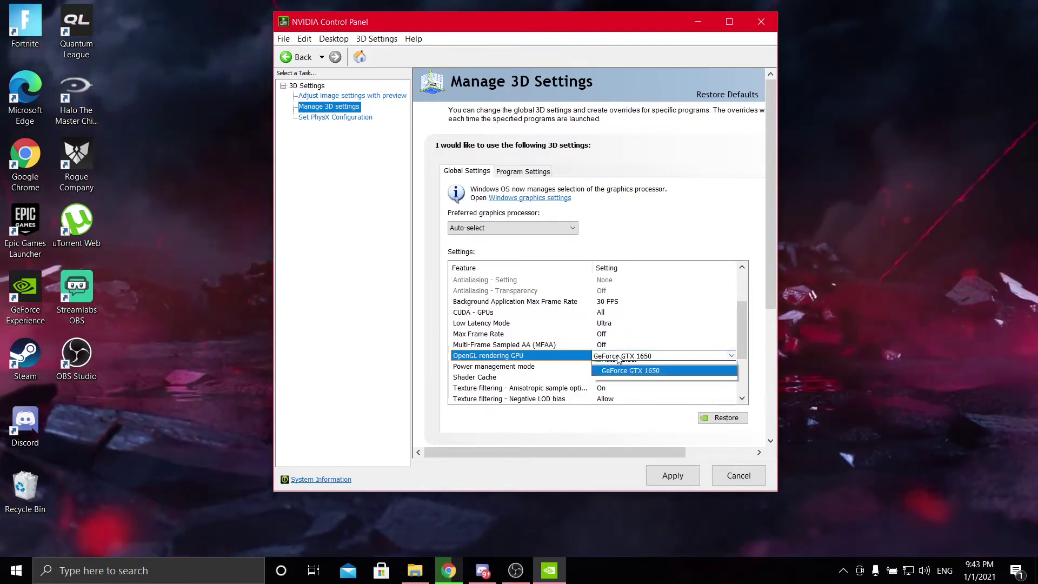
left_click(633, 380)
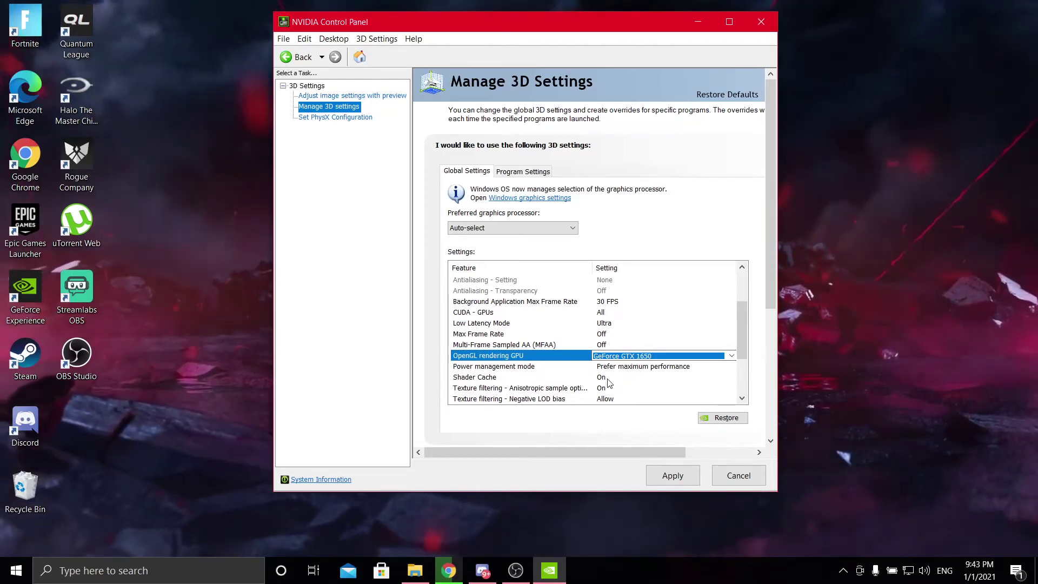
Scroll through the remaining global 3D settings to review them.
scroll(522, 382, "down", 1)
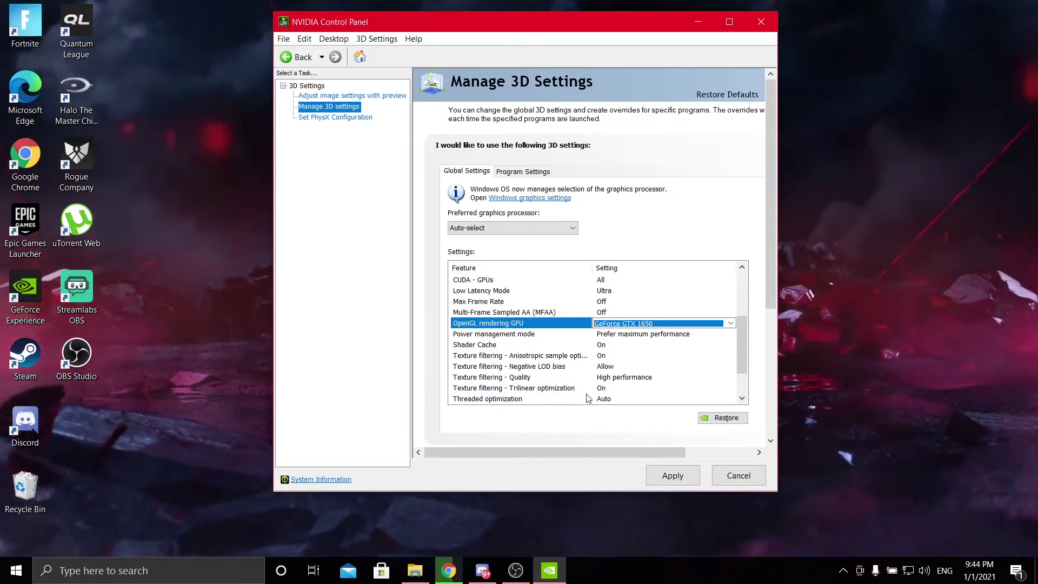
scroll(536, 395, "down", 1)
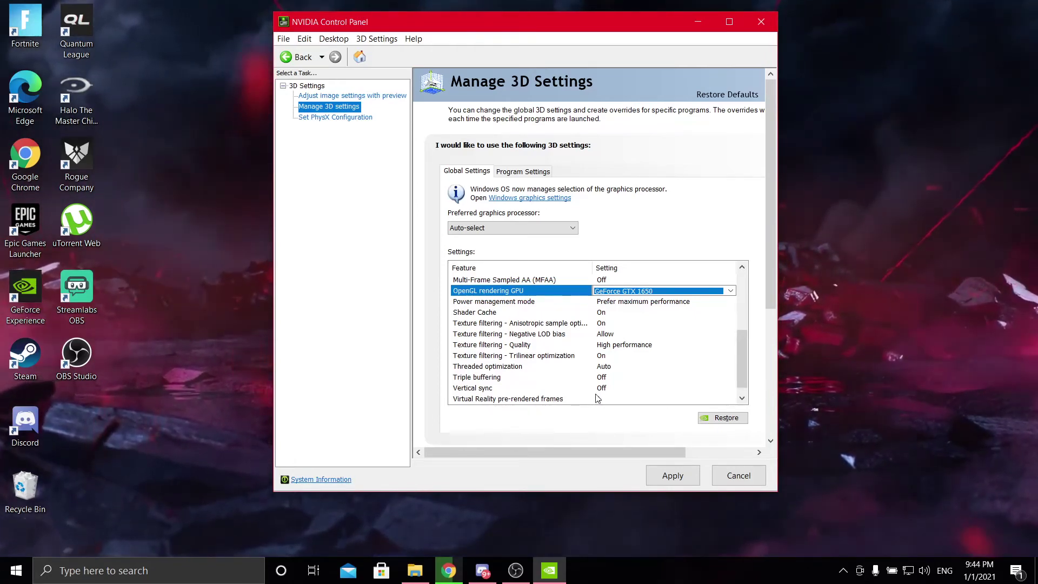
scroll(546, 403, "down", 1)
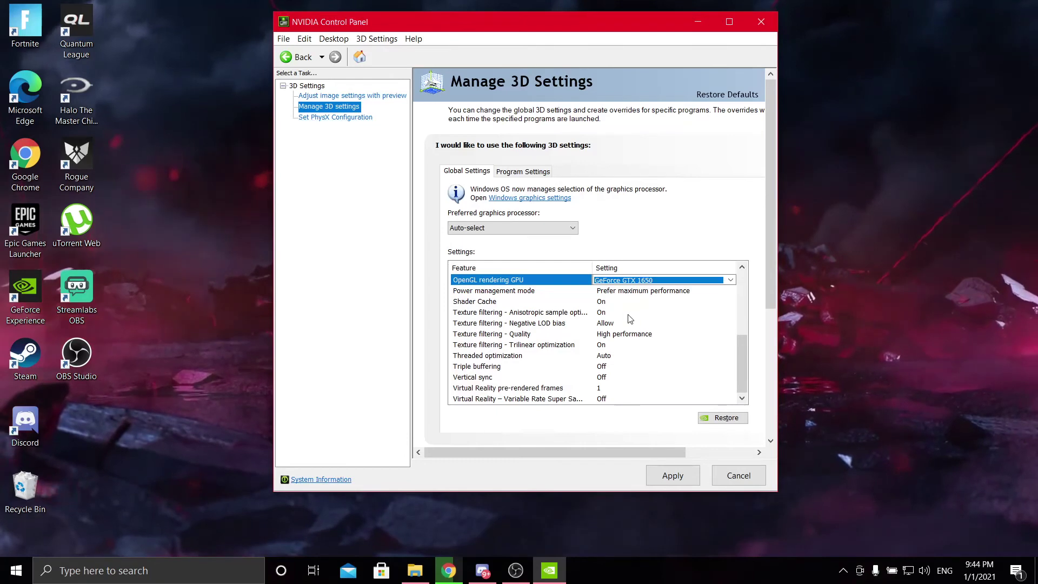
scroll(632, 357, "up", 5)
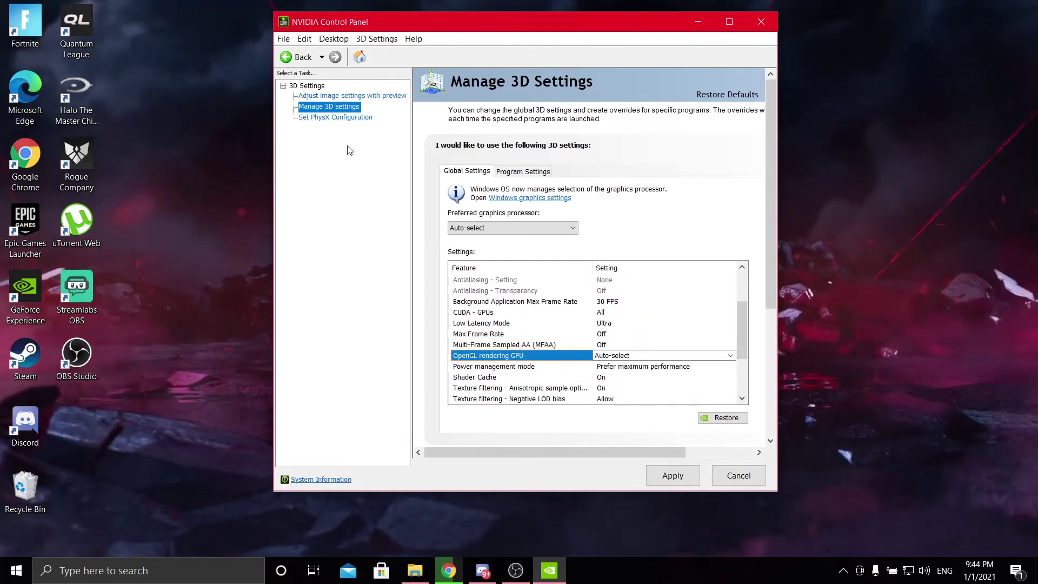
Go to Set PhysX Configuration, applying the pending 3D settings changes when prompted.
left_click(327, 118)
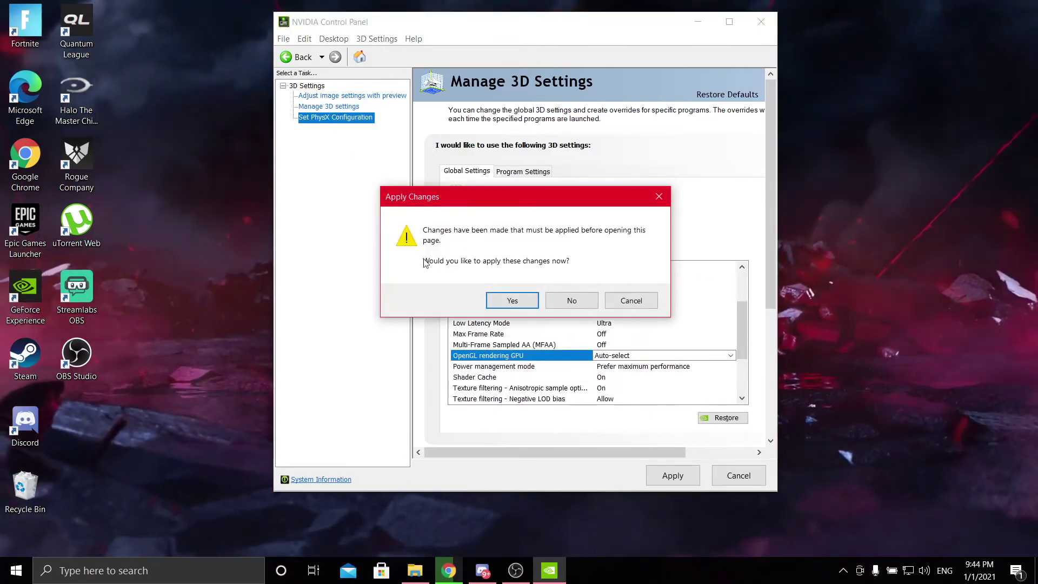
left_click(512, 300)
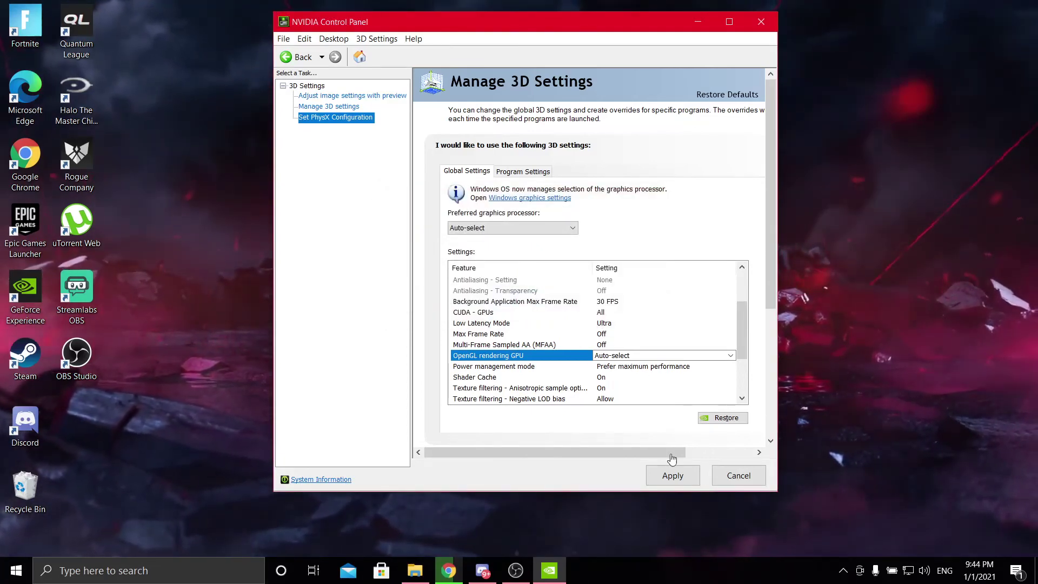
left_click(669, 482)
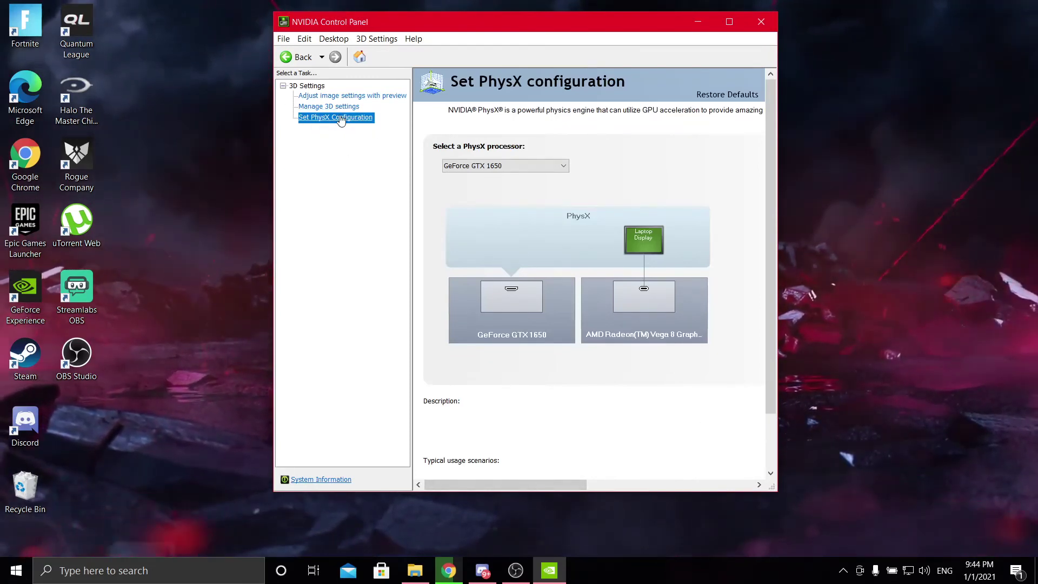
Set the PhysX processor to GeForce GTX 1650, apply it, and close NVIDIA Control Panel.
left_click(532, 166)
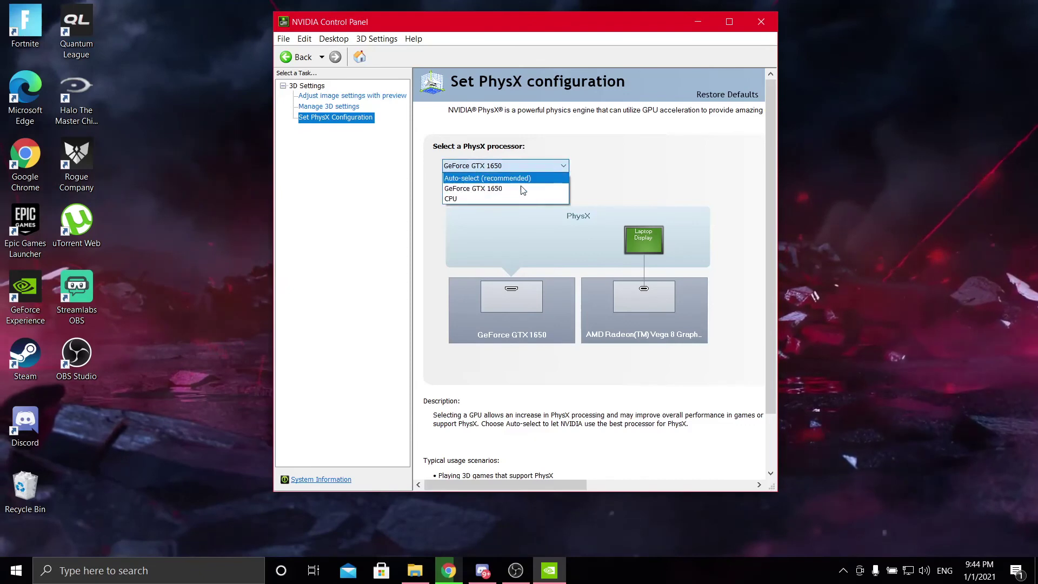
left_click(469, 189)
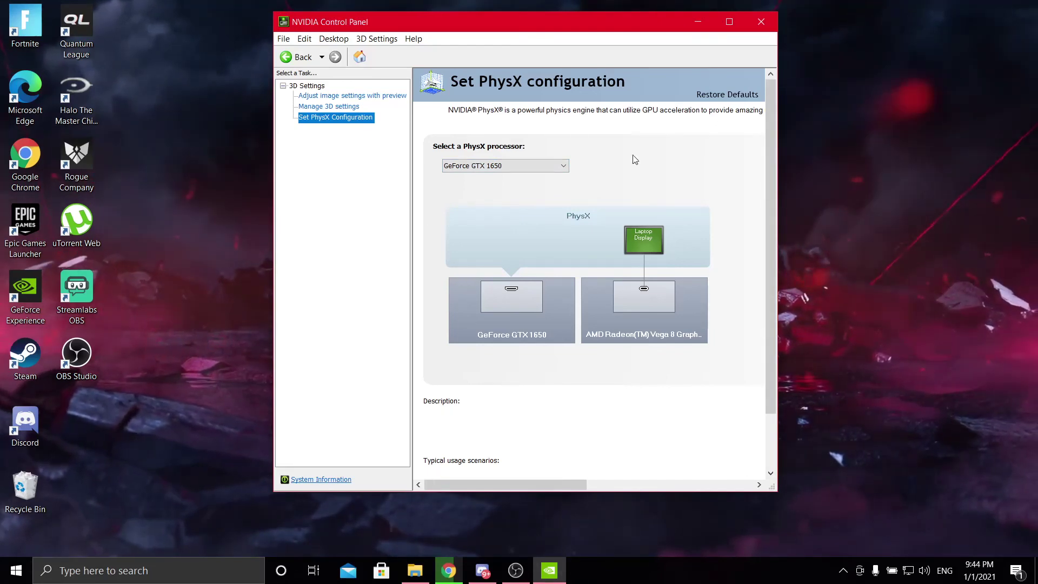
left_click(489, 169)
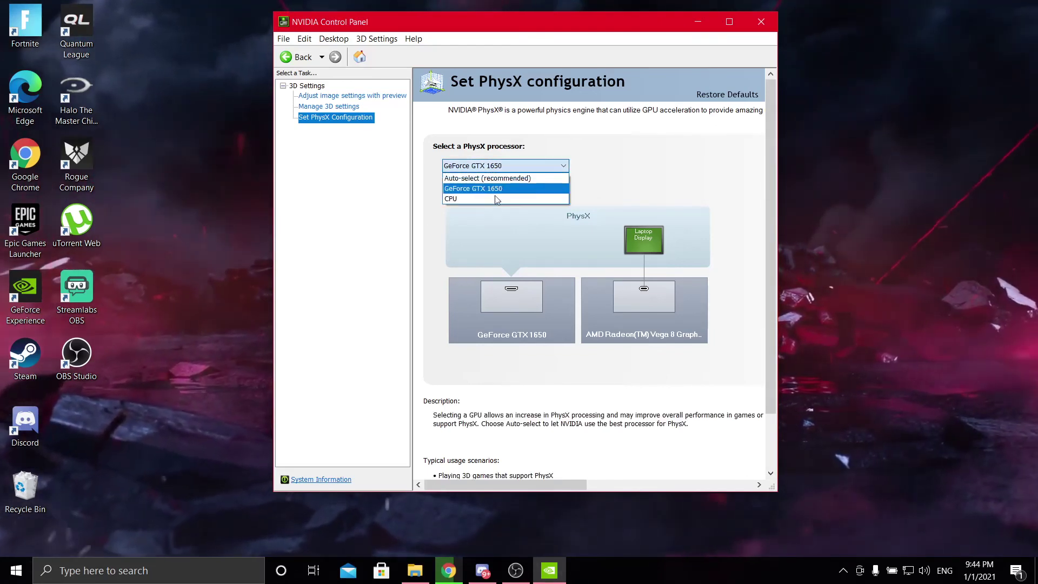
left_click(494, 201)
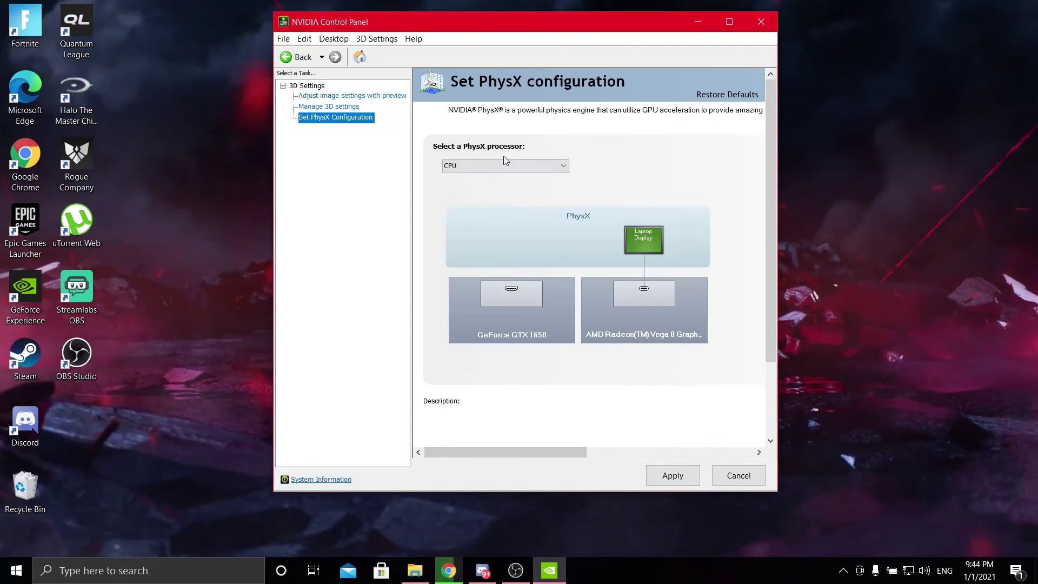
left_click(506, 166)
left_click(490, 185)
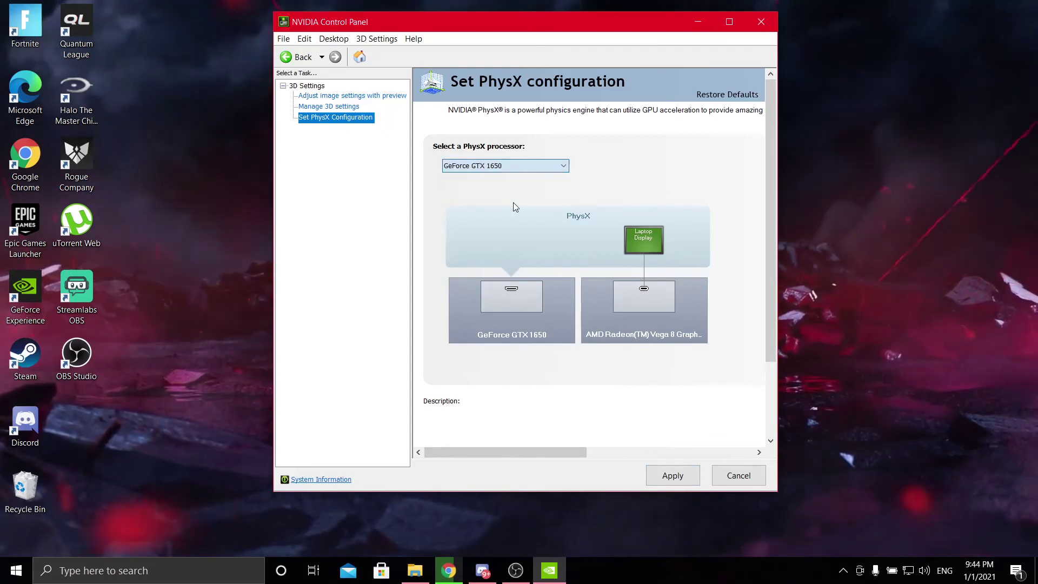
left_click(680, 478)
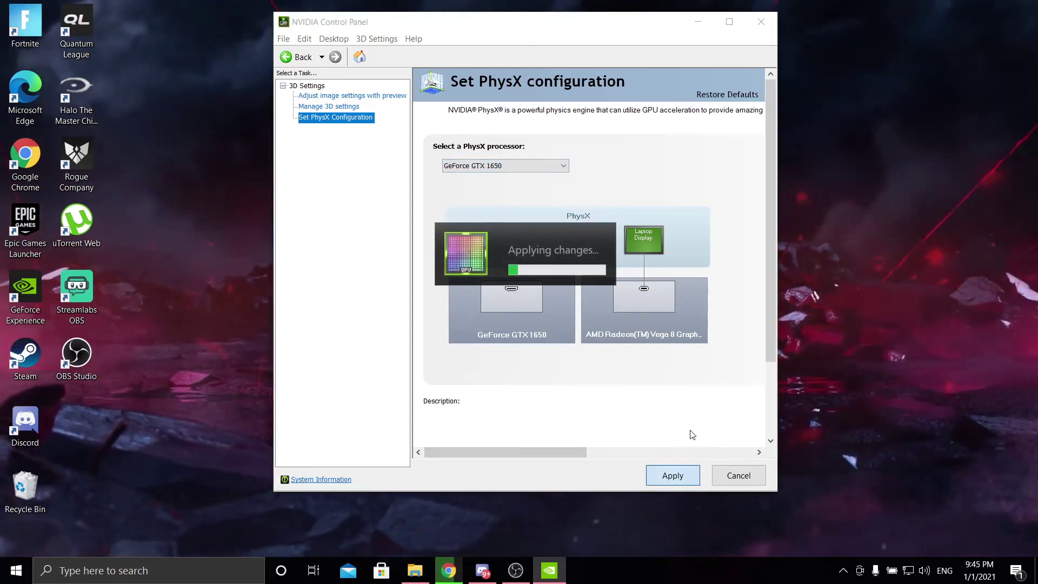
left_click(760, 22)
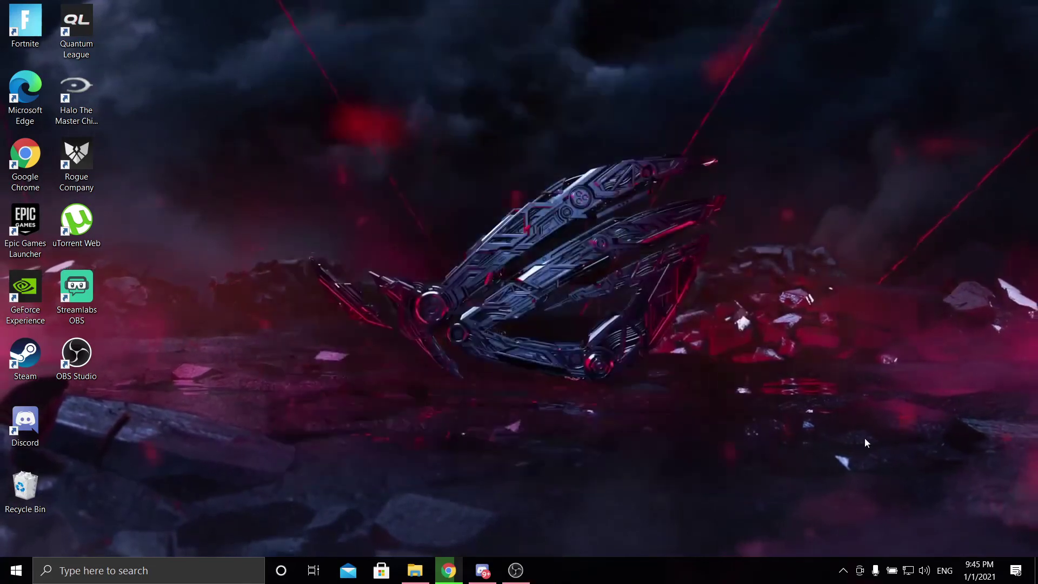